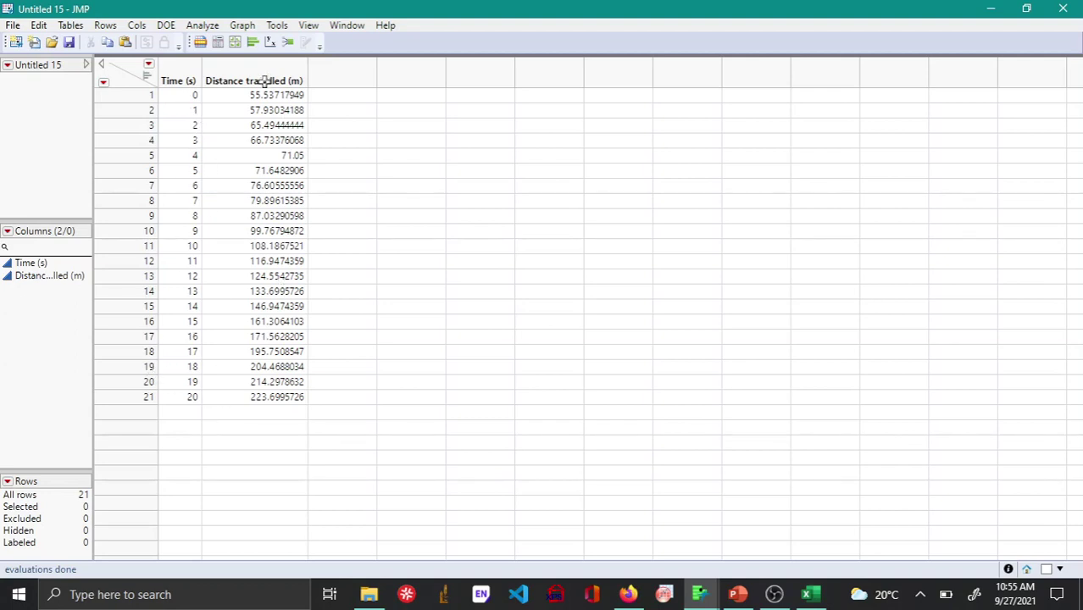
- In Graph Builder, plot Distance travelled (m) on Y against Time (s) on X
{"action": "left_click", "coordinate": [240, 26]}
{"action": "left_click", "coordinate": [216, 44]}
{"action": "left_click", "coordinate": [1034, 69]}
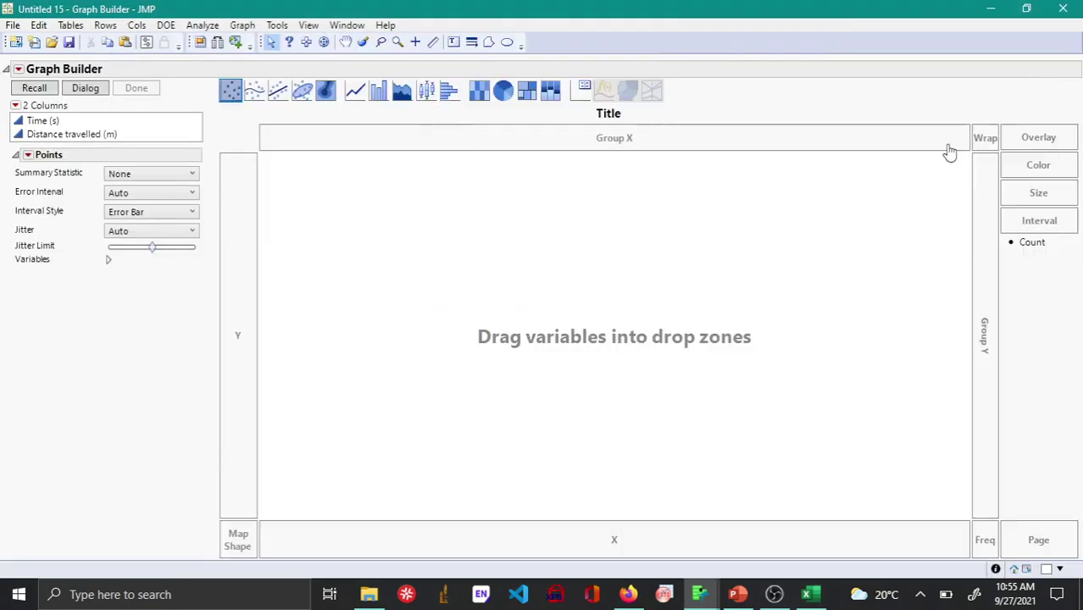
{"action": "left_click", "coordinate": [74, 135]}
{"action": "left_click_drag", "start_coordinate": [74, 135], "coordinate": [234, 293]}
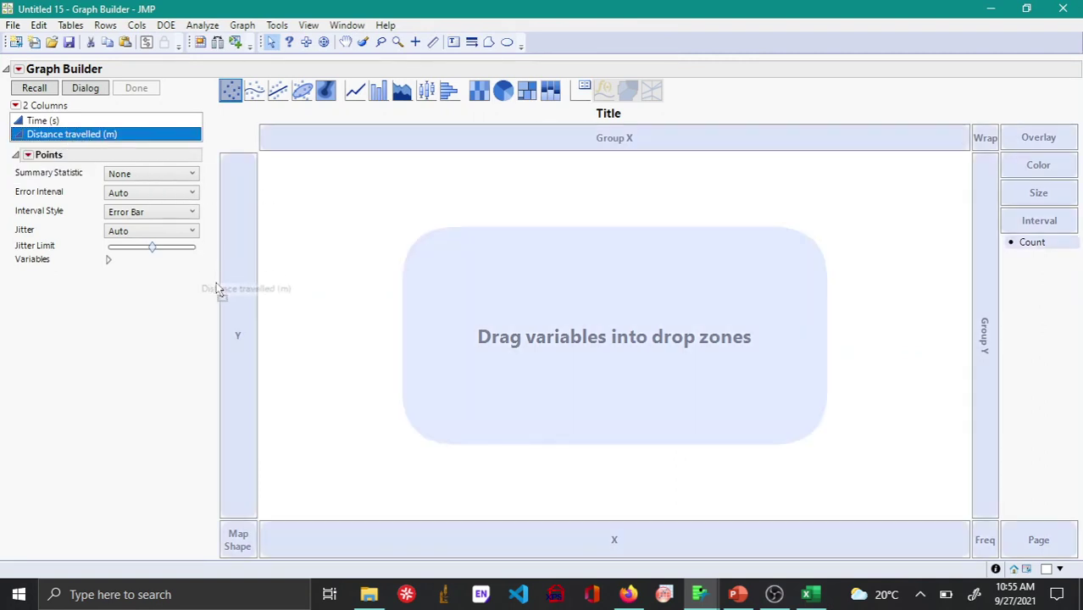
{"action": "left_click_drag", "start_coordinate": [43, 120], "coordinate": [560, 539]}
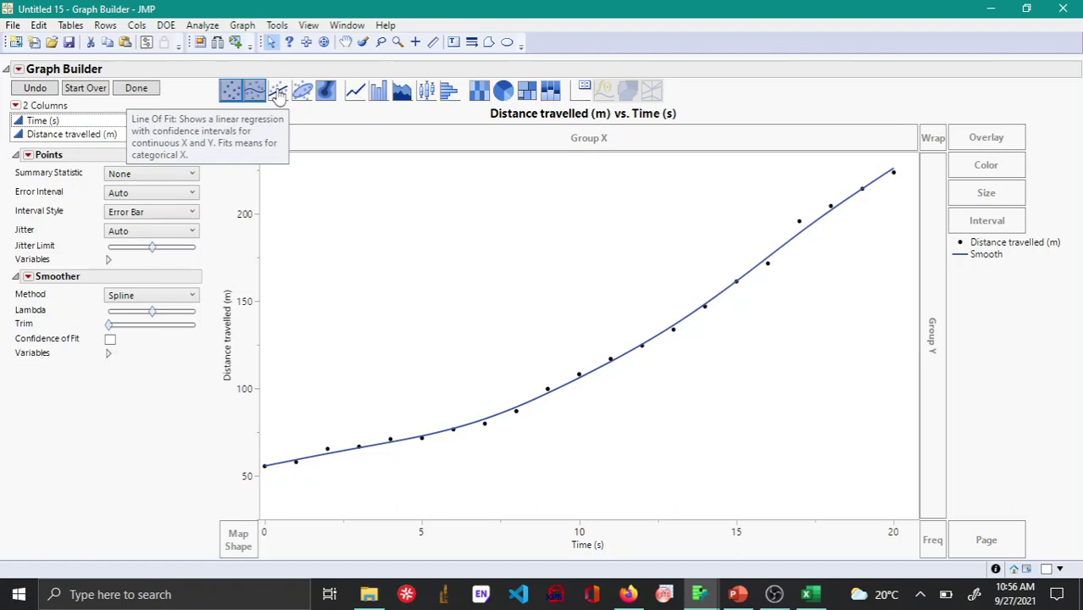
- Replace the smoother with a straight line of fit and turn off its confidence band
{"action": "left_click", "coordinate": [278, 93]}
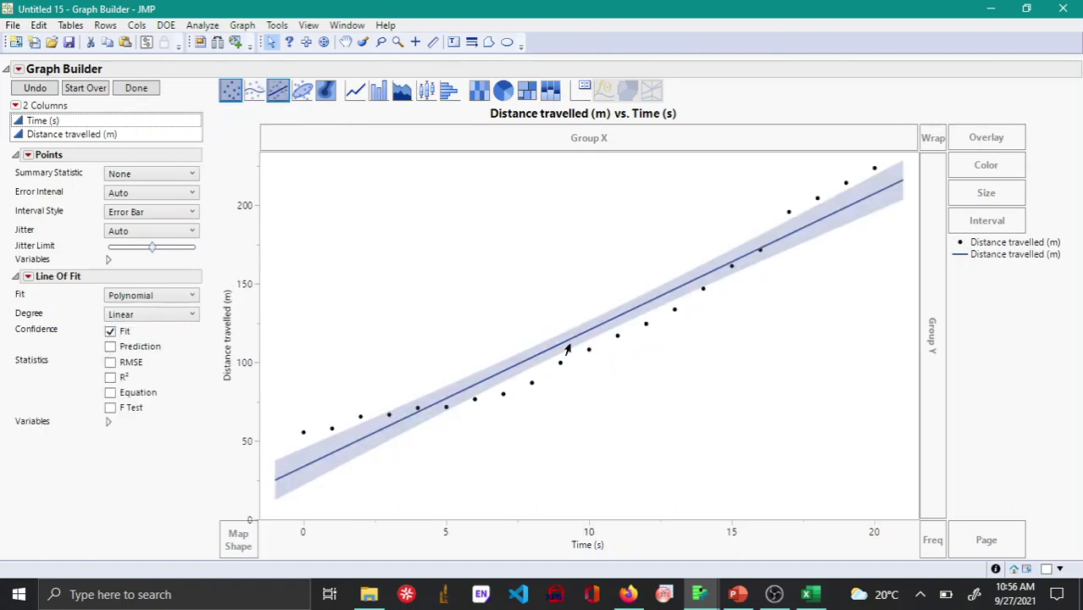
{"action": "left_click", "coordinate": [110, 332]}
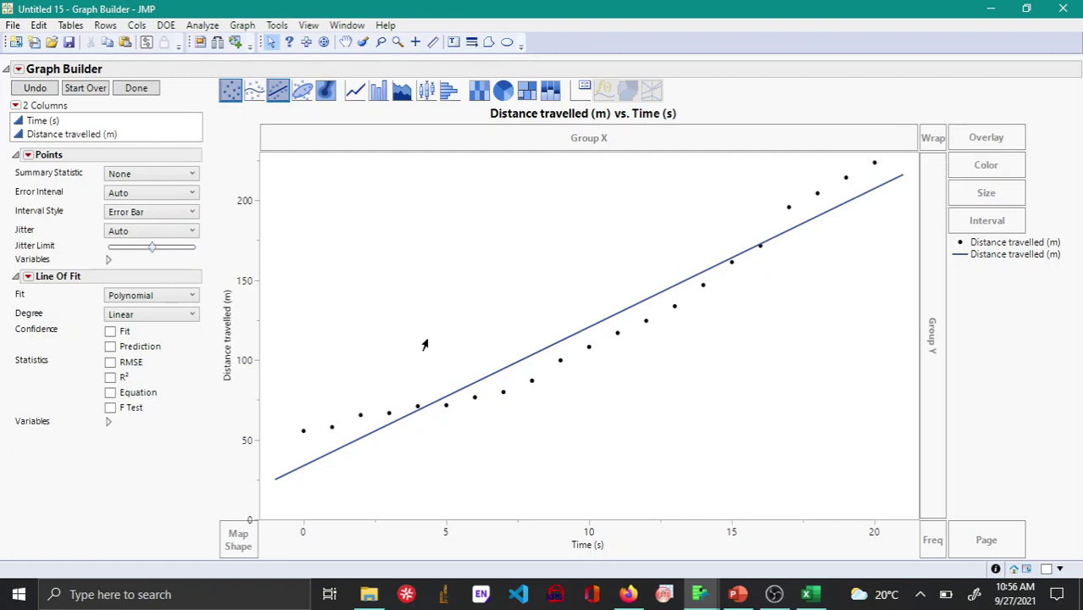
- Show RMSE, R², the fit equation and the F test on the linear fit, without a prediction band
{"action": "left_click", "coordinate": [138, 347]}
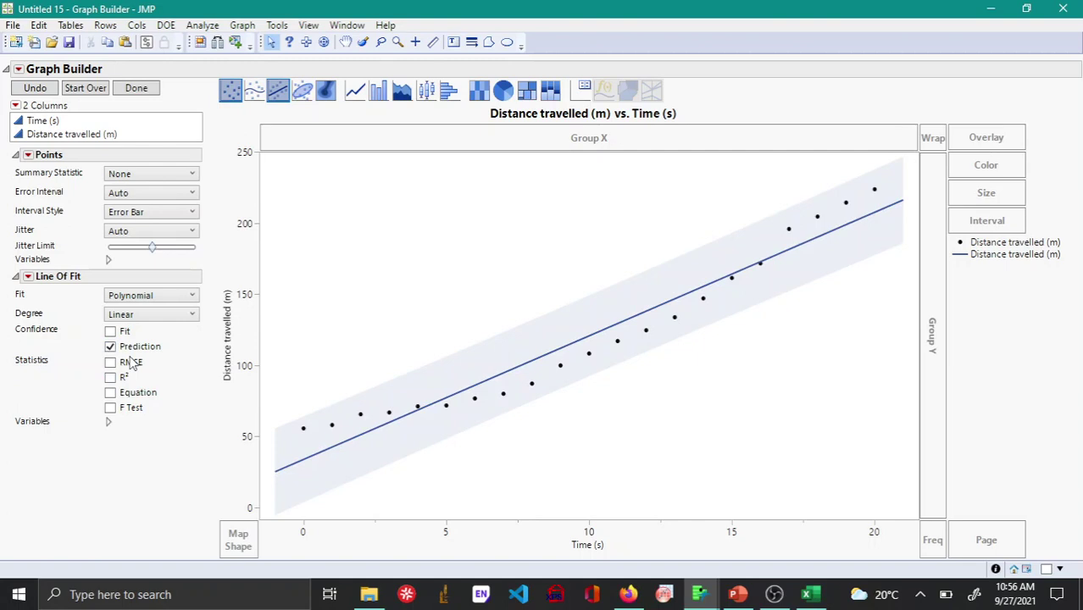
{"action": "left_click", "coordinate": [128, 363]}
{"action": "left_click", "coordinate": [111, 346]}
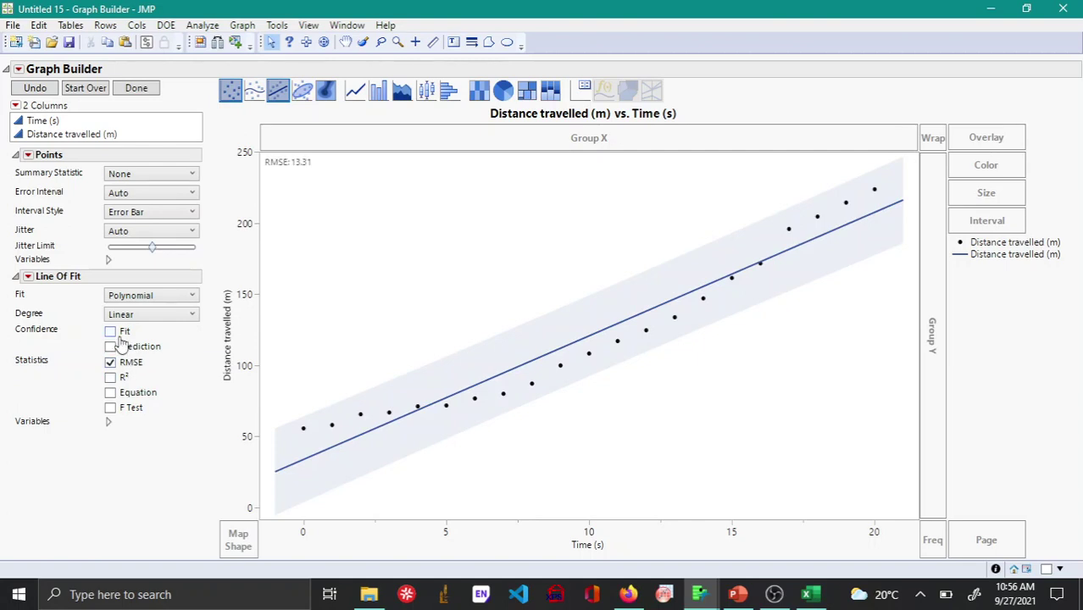
{"action": "left_click", "coordinate": [124, 378]}
{"action": "left_click", "coordinate": [132, 410]}
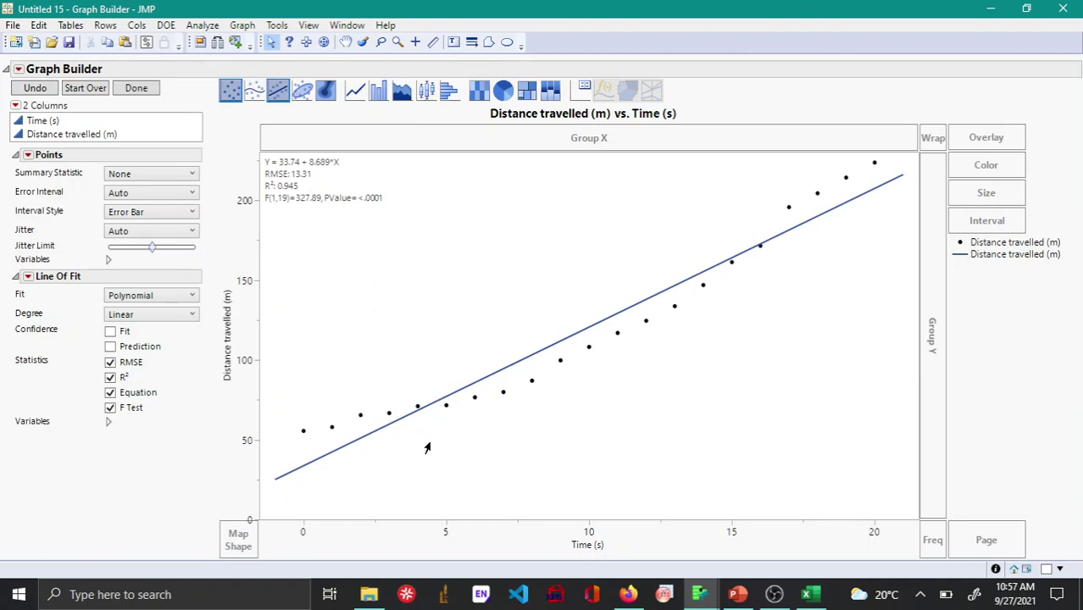
- Change the fit degree to Quadratic, giving R² 0.996 and RMSE 3.79
{"action": "left_click", "coordinate": [189, 327]}
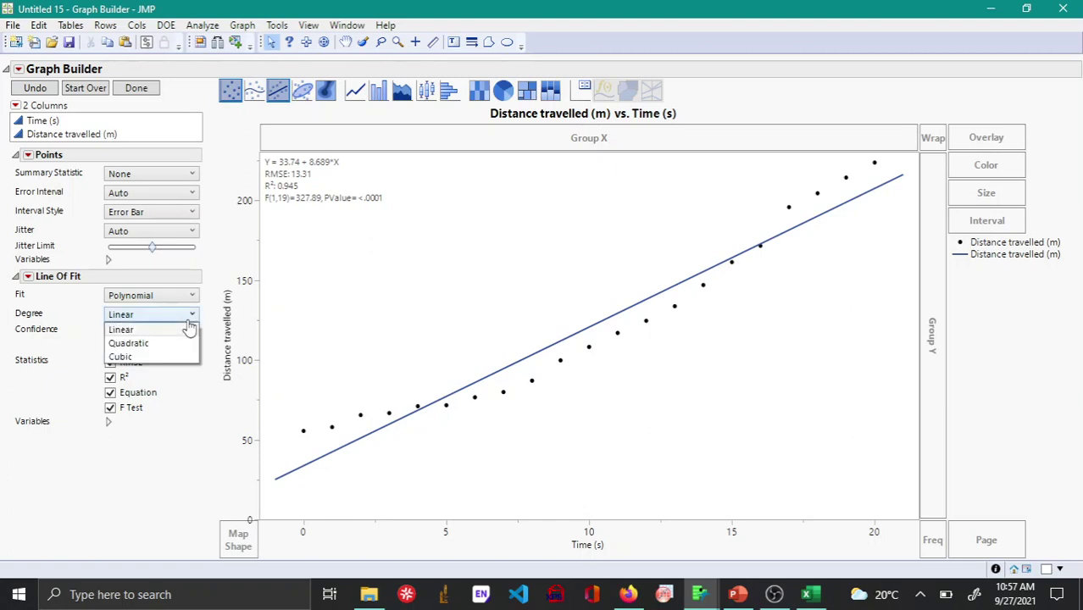
{"action": "left_click", "coordinate": [131, 343]}
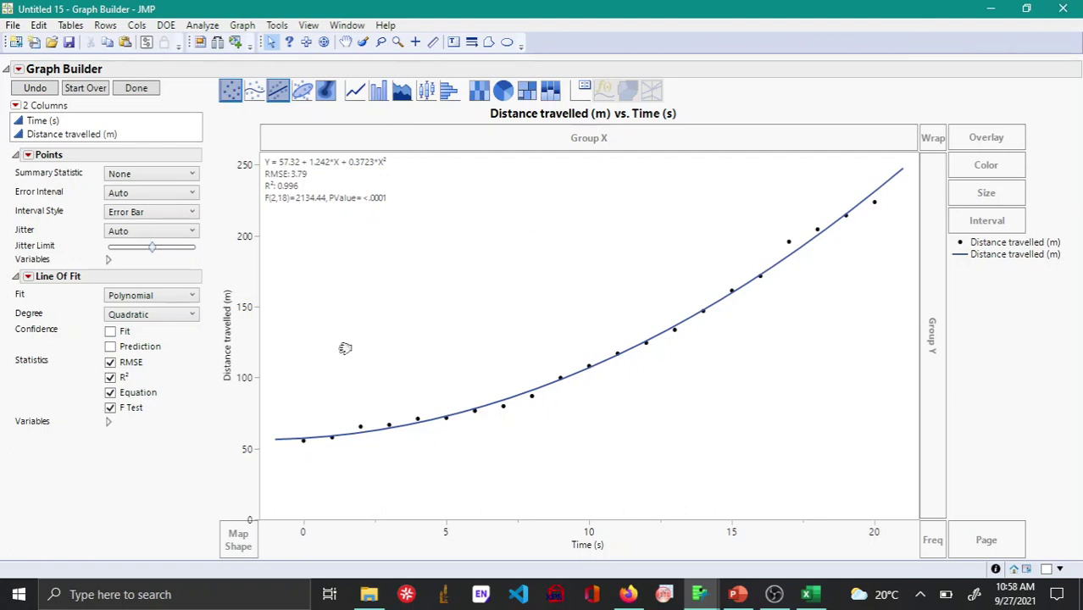
- Close Graph Builder and run Fit Y by X with Distance travelled (m) as Y and Time (s) as X
{"action": "left_click", "coordinate": [1064, 10]}
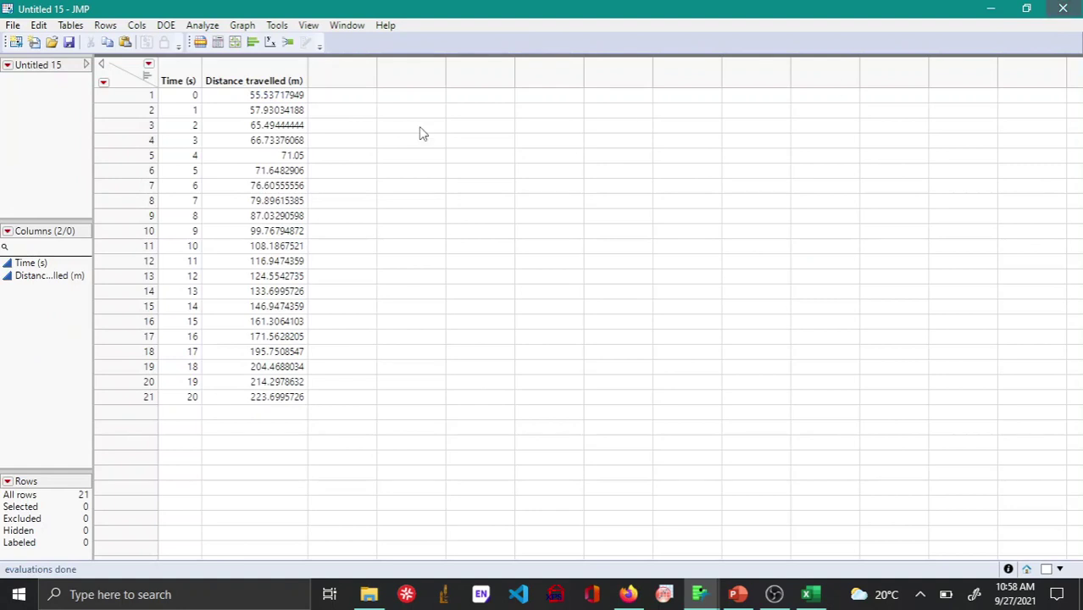
{"action": "left_click", "coordinate": [208, 27]}
{"action": "left_click", "coordinate": [141, 63]}
{"action": "left_click", "coordinate": [619, 230]}
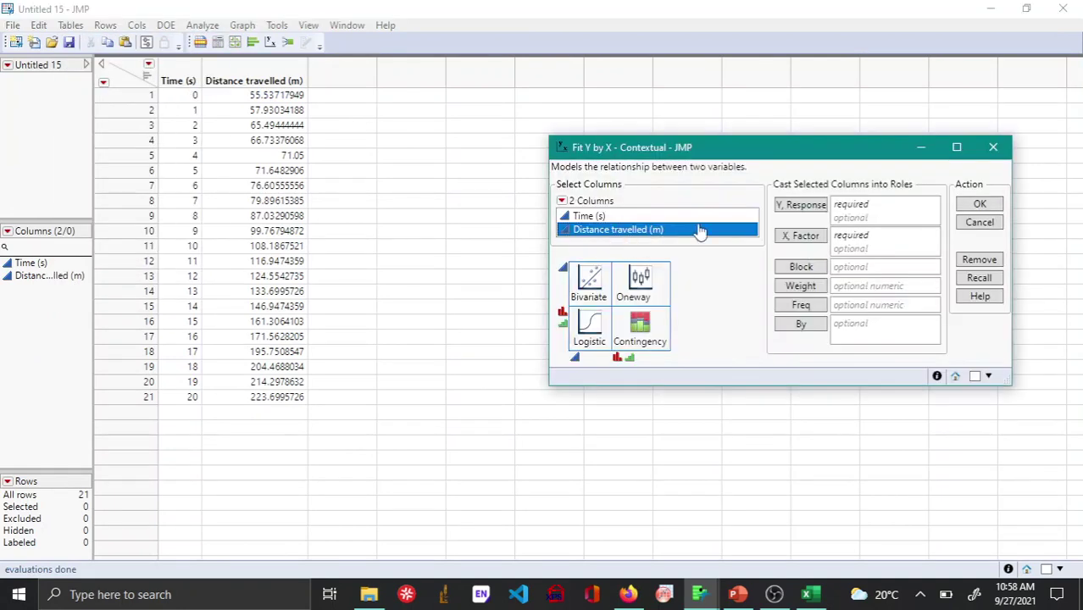
{"action": "left_click", "coordinate": [796, 209]}
{"action": "left_click", "coordinate": [608, 218]}
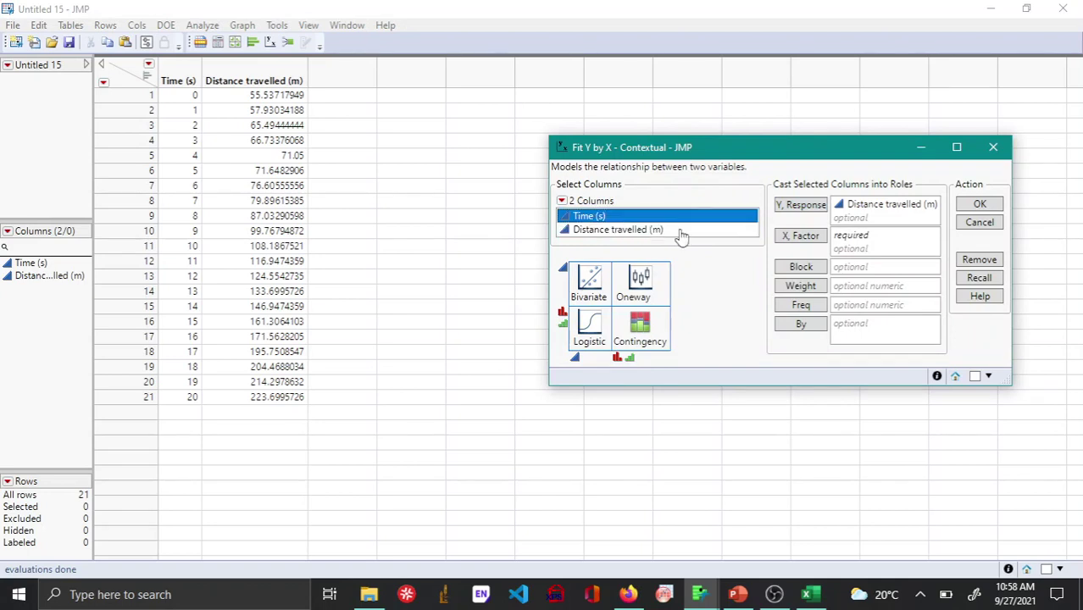
{"action": "left_click", "coordinate": [800, 236]}
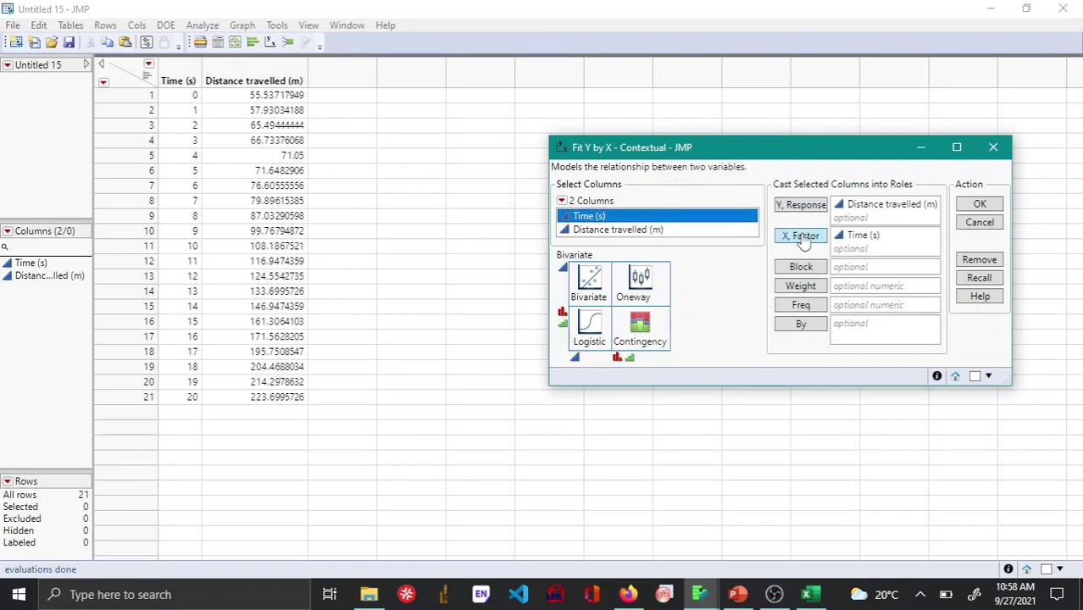
{"action": "left_click", "coordinate": [980, 206]}
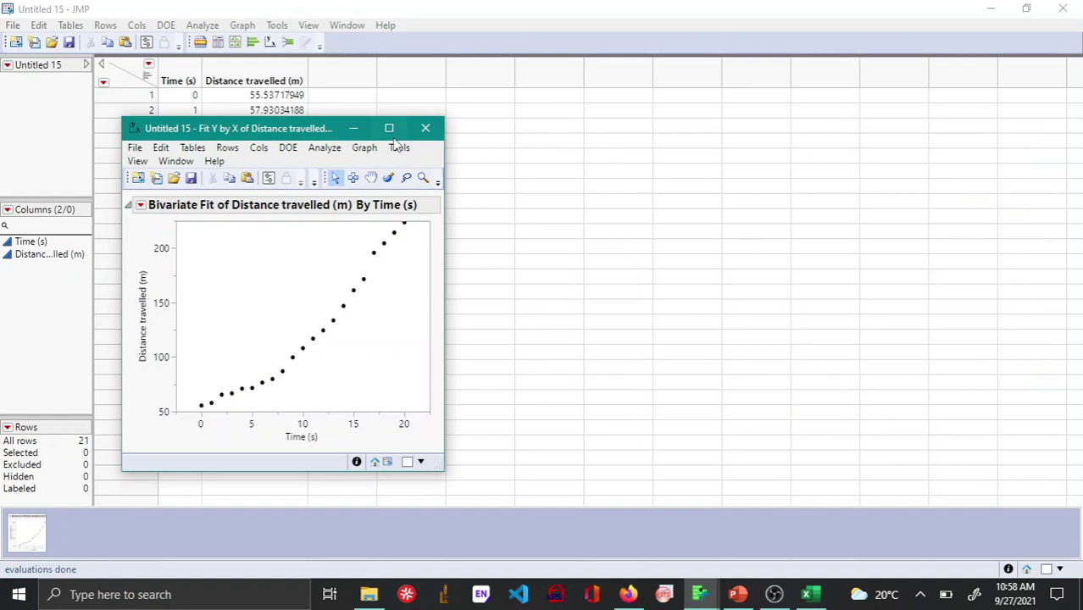
{"action": "left_click", "coordinate": [389, 128]}
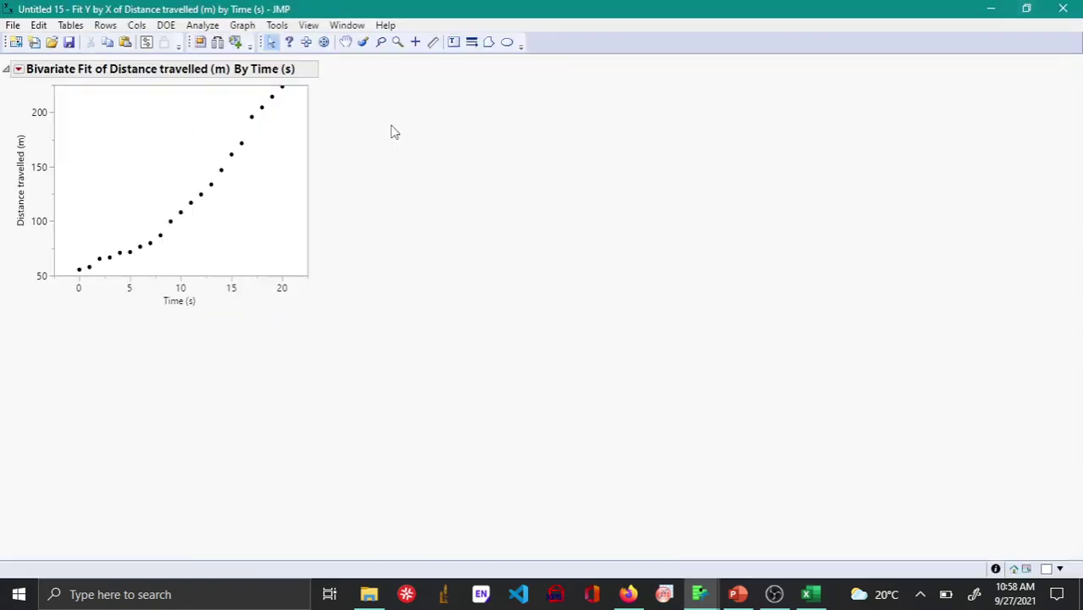
{"action": "left_click", "coordinate": [21, 71]}
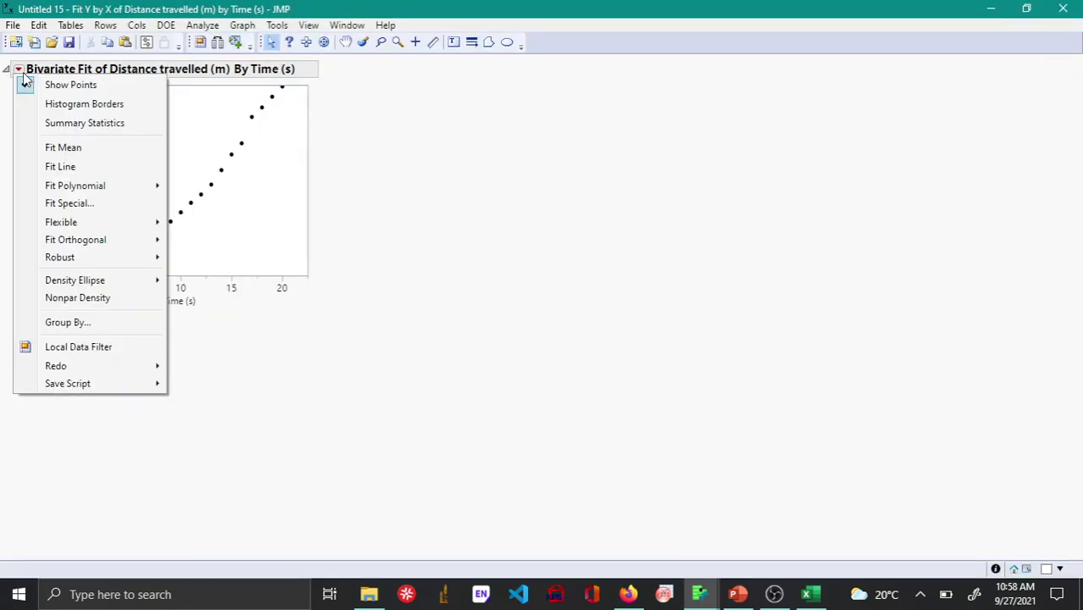
- Add a linear fit line and review its Summary of Fit, ANOVA and Parameter Estimates
{"action": "left_click", "coordinate": [85, 175]}
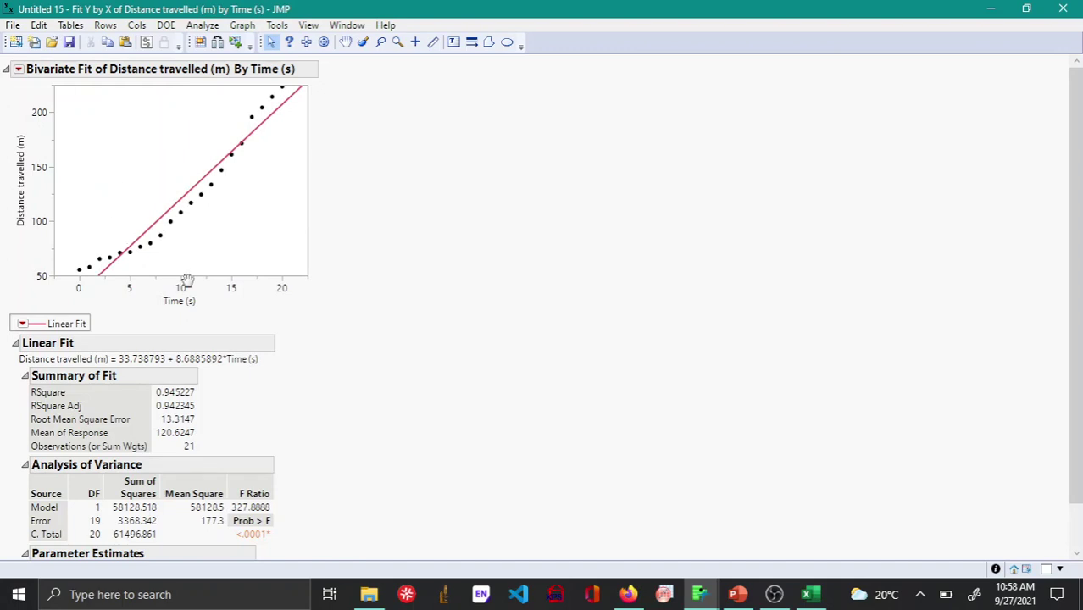
{"action": "scroll", "coordinate": [183, 286], "scroll_direction": "down", "scroll_amount": 1}
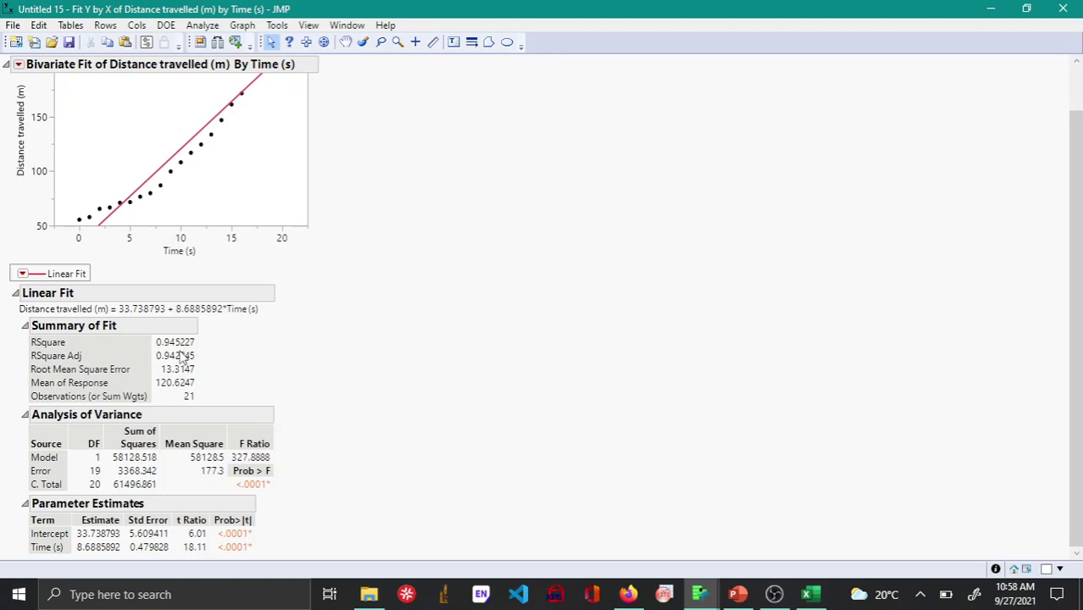
{"action": "scroll", "coordinate": [233, 284], "scroll_direction": "up", "scroll_amount": 1}
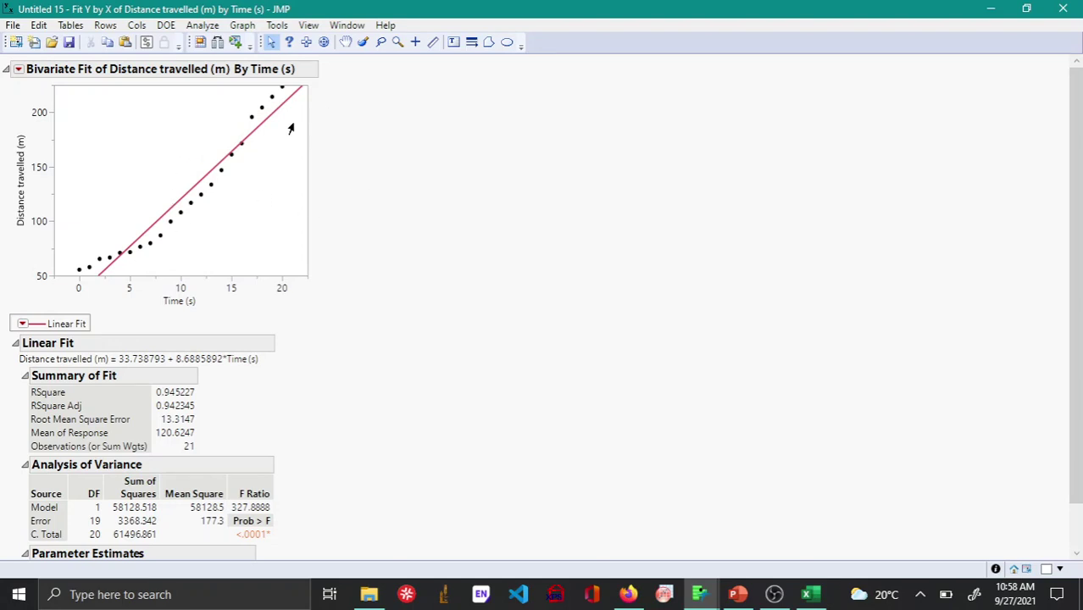
{"action": "scroll", "coordinate": [179, 257], "scroll_direction": "down", "scroll_amount": 1}
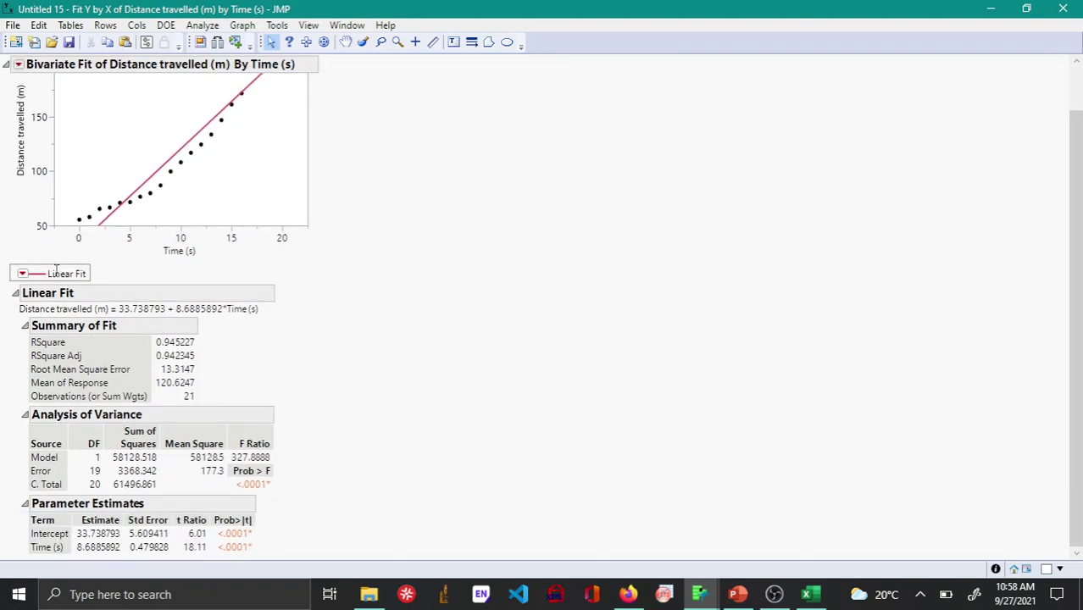
{"action": "left_click", "coordinate": [23, 275]}
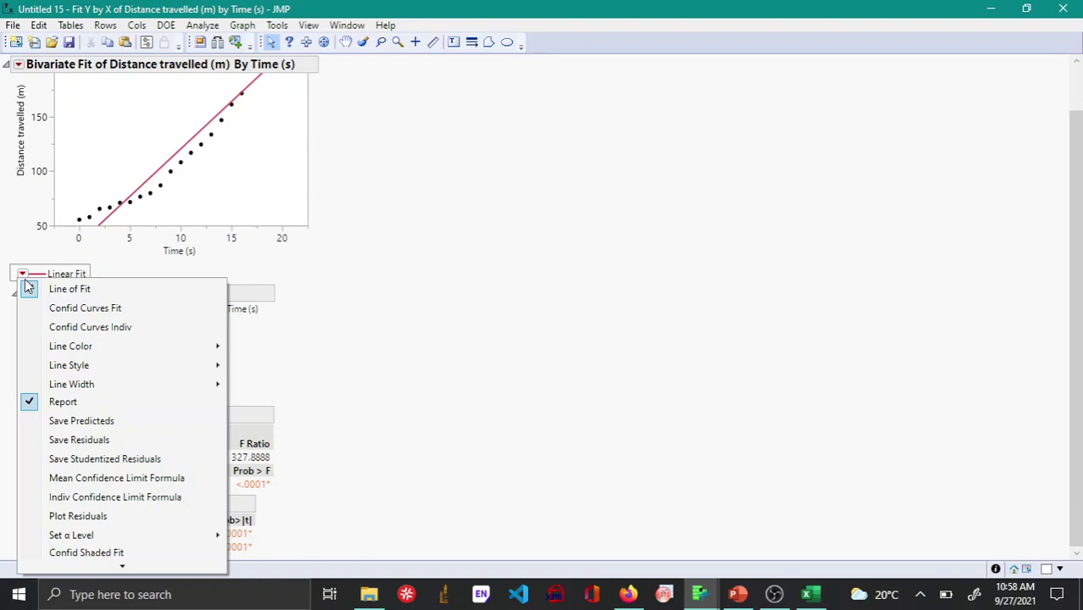
{"action": "left_click", "coordinate": [78, 516]}
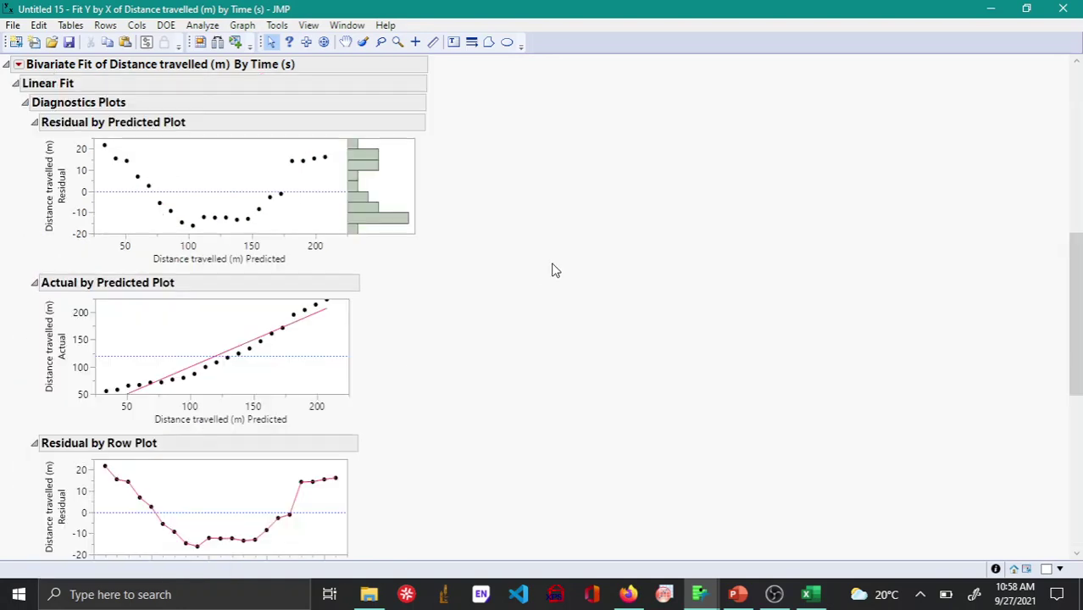
{"action": "scroll", "coordinate": [280, 244], "scroll_direction": "up", "scroll_amount": 2}
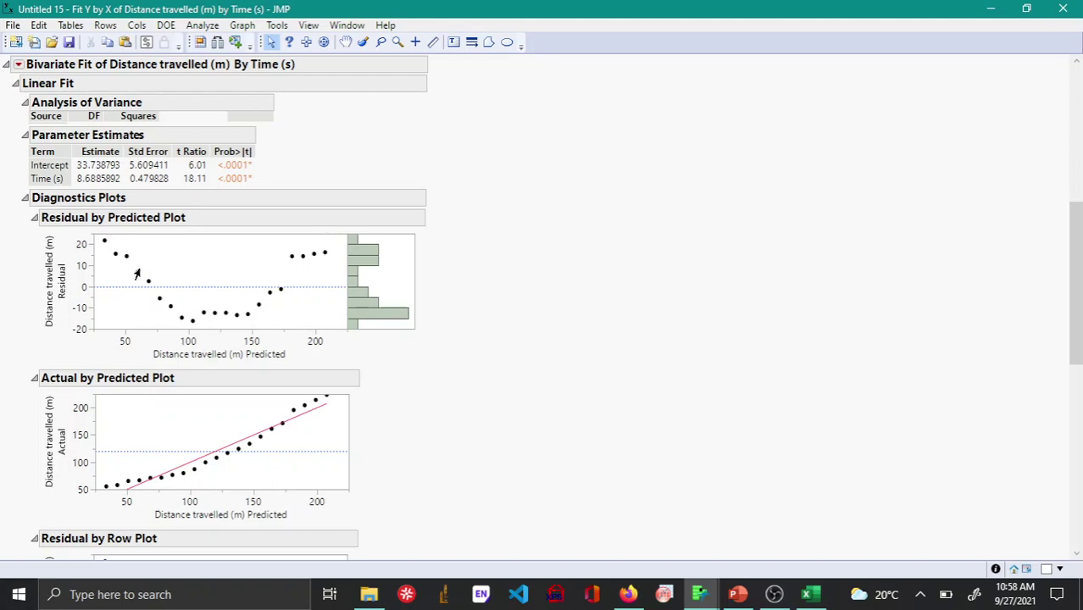
{"action": "scroll", "coordinate": [265, 303], "scroll_direction": "down", "scroll_amount": 3}
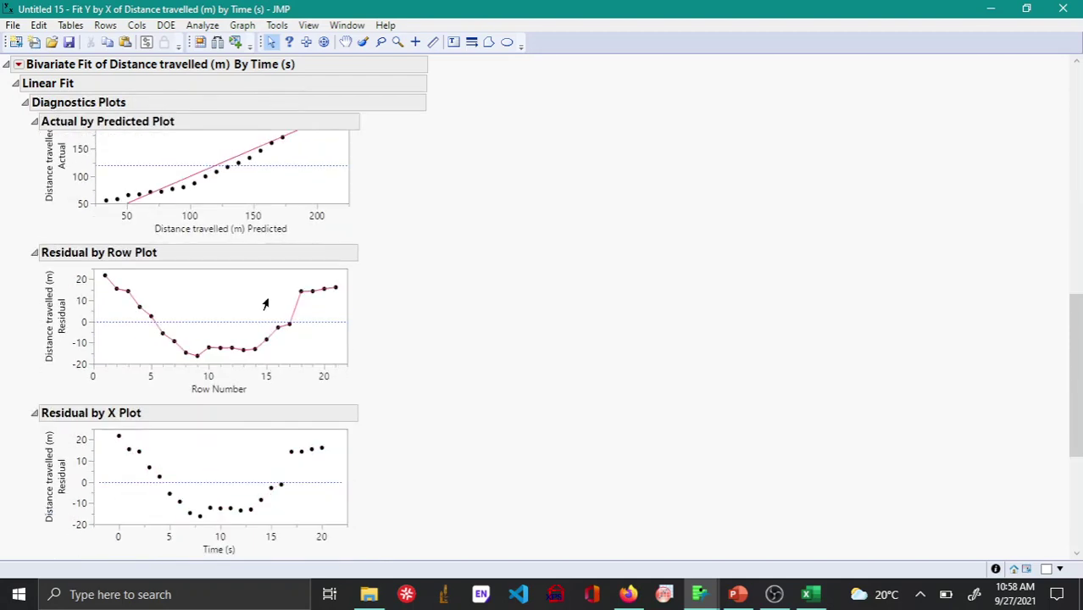
{"action": "scroll", "coordinate": [247, 320], "scroll_direction": "down", "scroll_amount": 1}
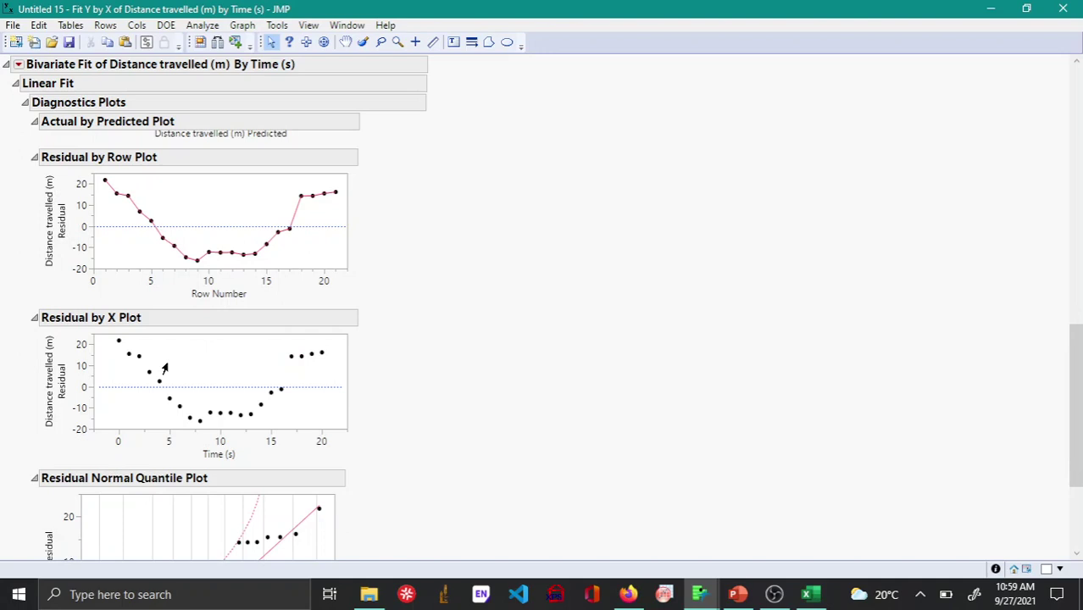
{"action": "scroll", "coordinate": [284, 338], "scroll_direction": "down", "scroll_amount": 2}
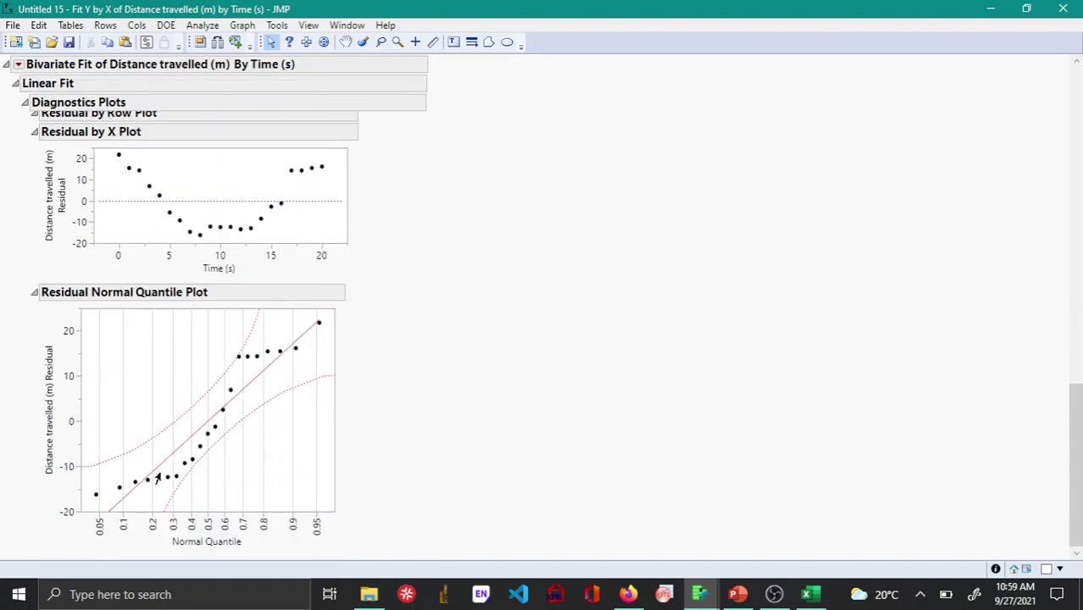
{"action": "scroll", "coordinate": [216, 394], "scroll_direction": "up", "scroll_amount": 4}
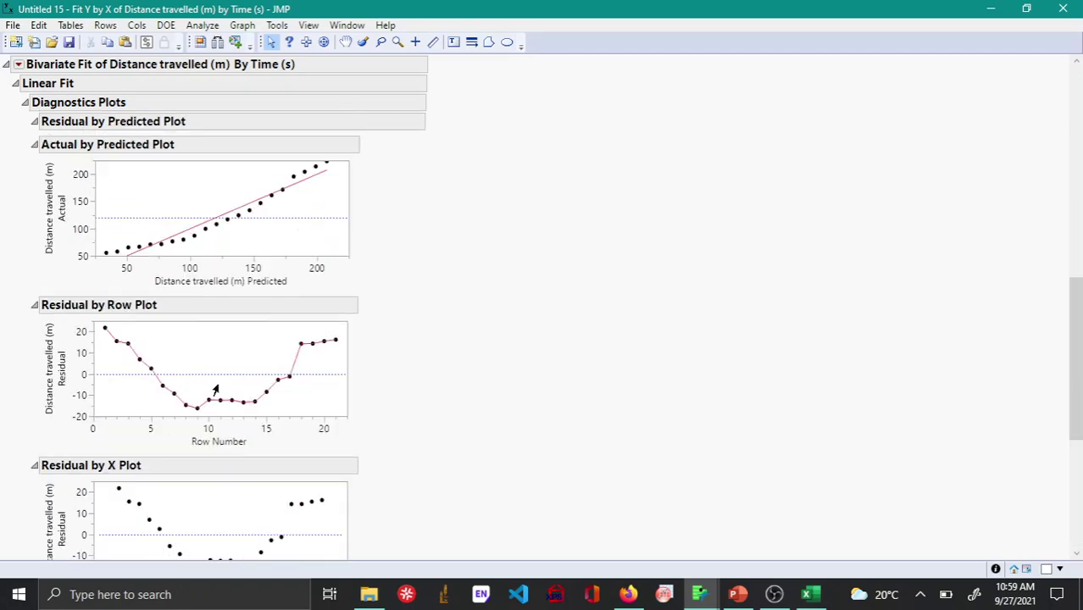
{"action": "scroll", "coordinate": [217, 394], "scroll_direction": "up", "scroll_amount": 1}
{"action": "scroll", "coordinate": [215, 391], "scroll_direction": "up", "scroll_amount": 3}
{"action": "scroll", "coordinate": [214, 391], "scroll_direction": "up", "scroll_amount": 2}
{"action": "scroll", "coordinate": [167, 352], "scroll_direction": "up", "scroll_amount": 1}
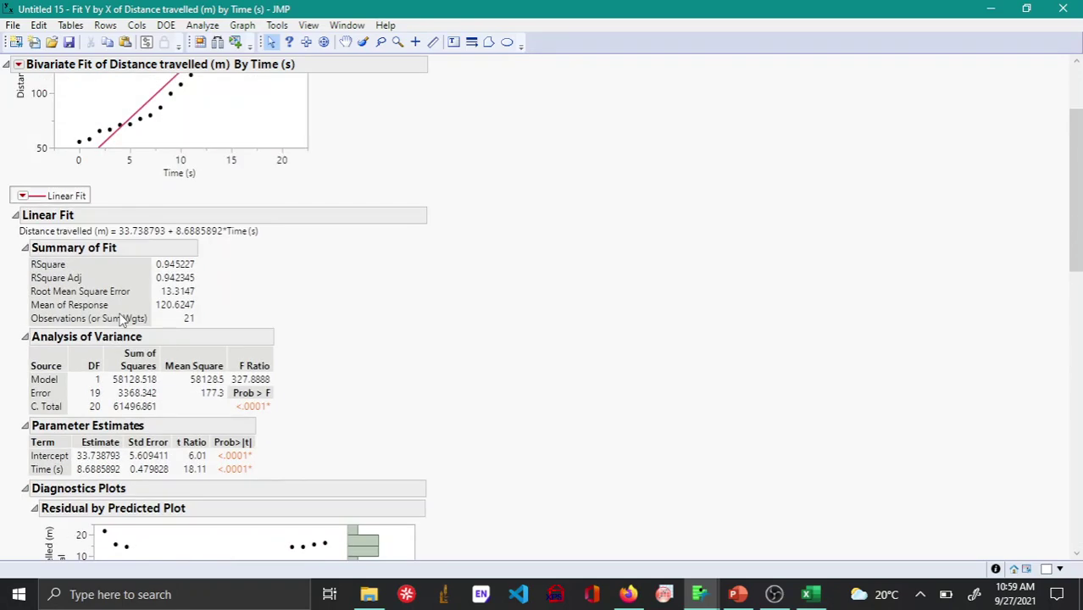
- Collapse the Linear Fit report and add a degree-2 quadratic polynomial fit, reviewing its report
{"action": "left_click", "coordinate": [15, 216]}
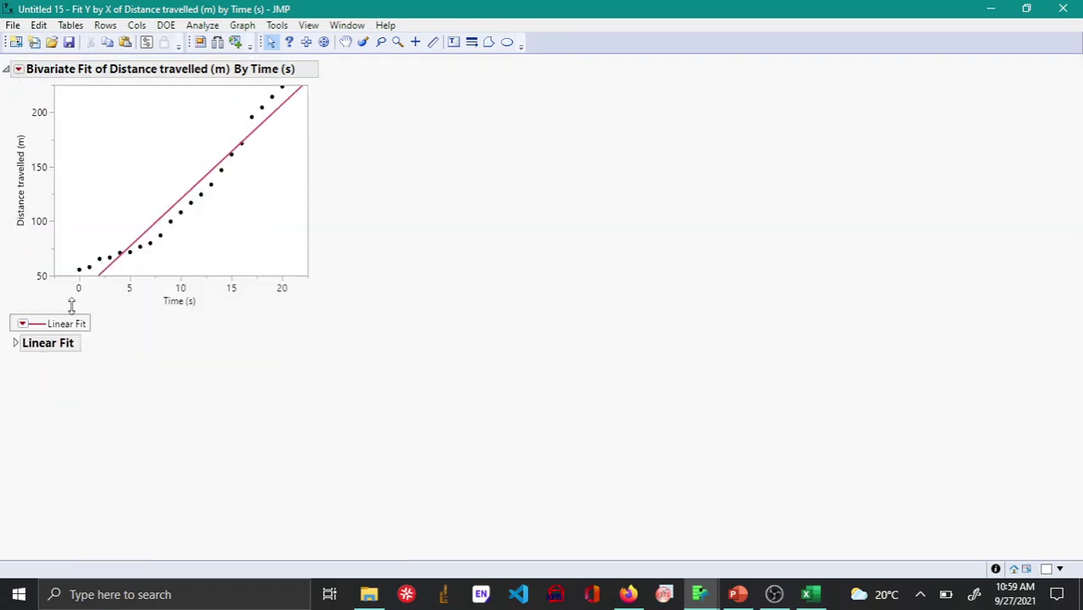
{"action": "left_click", "coordinate": [18, 70]}
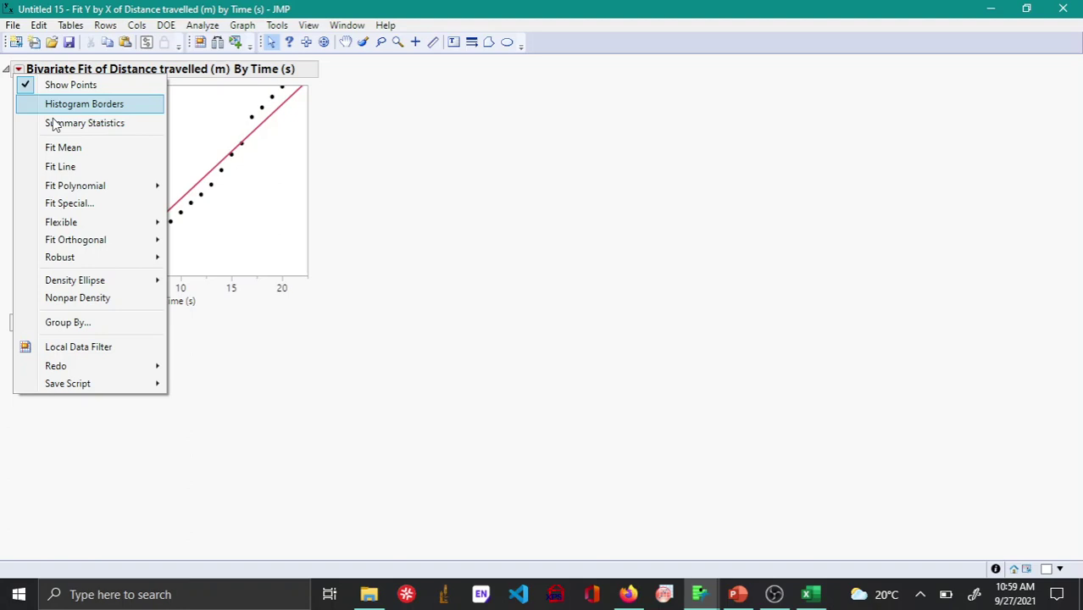
{"action": "mouse_move", "coordinate": [75, 186]}
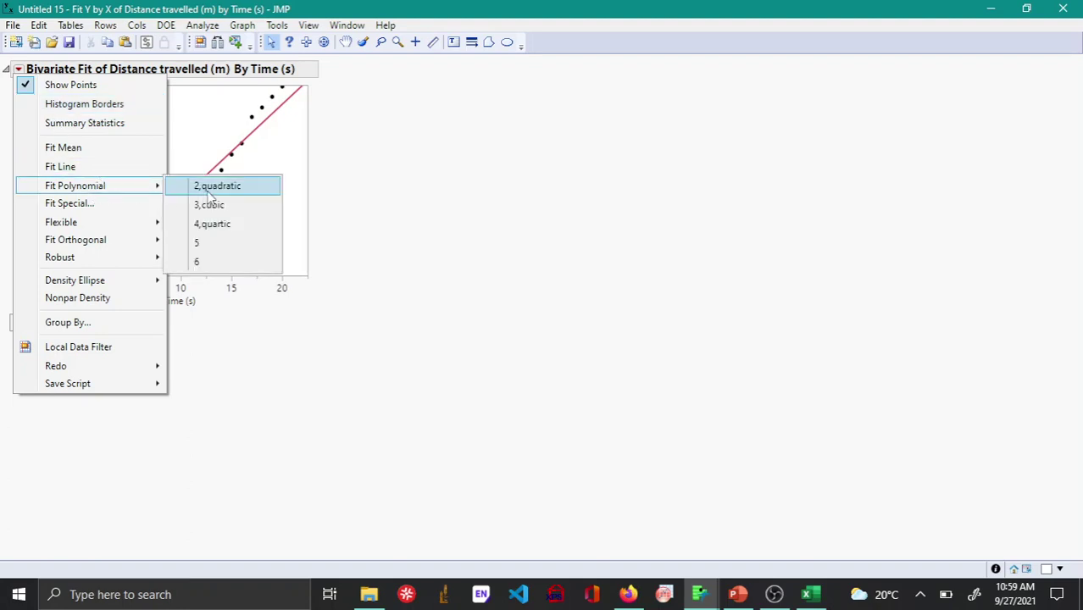
{"action": "left_click", "coordinate": [248, 188]}
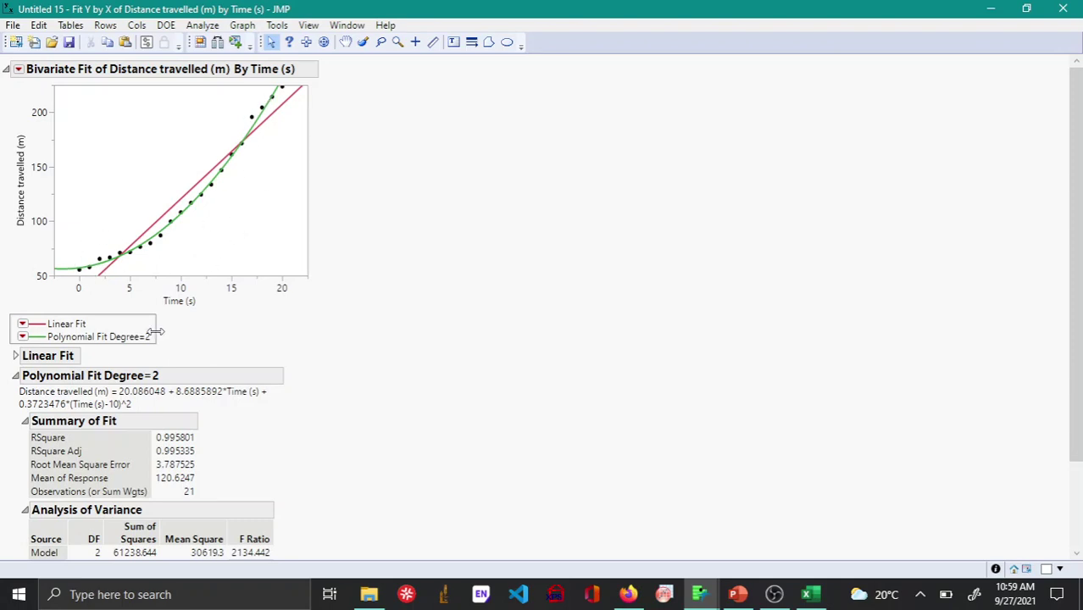
{"action": "scroll", "coordinate": [114, 354], "scroll_direction": "down", "scroll_amount": 2}
{"action": "scroll", "coordinate": [158, 353], "scroll_direction": "down", "scroll_amount": 2}
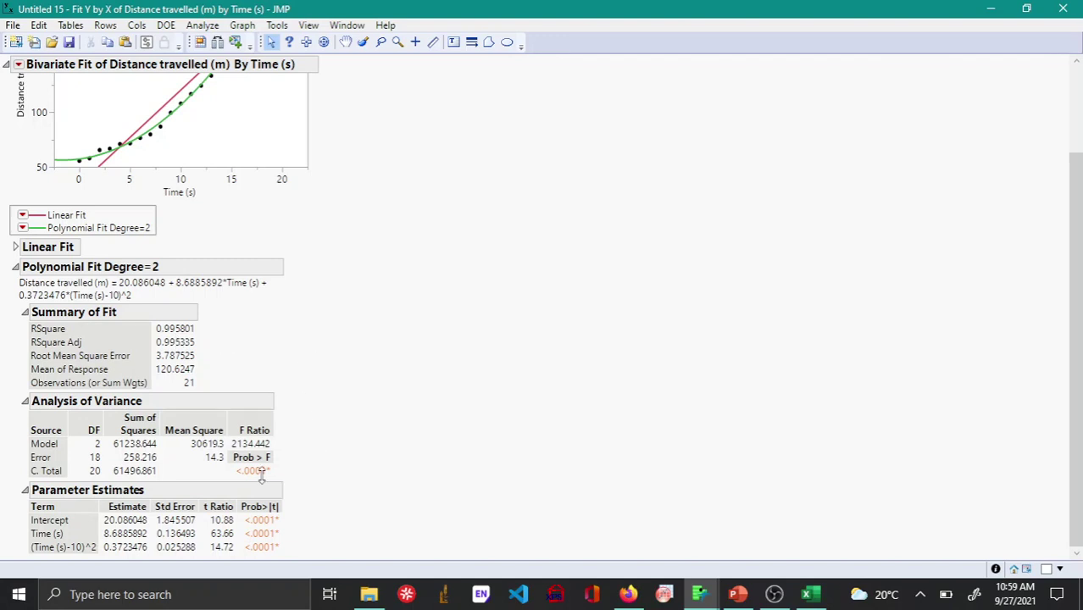
{"action": "scroll", "coordinate": [225, 225], "scroll_direction": "up", "scroll_amount": 3}
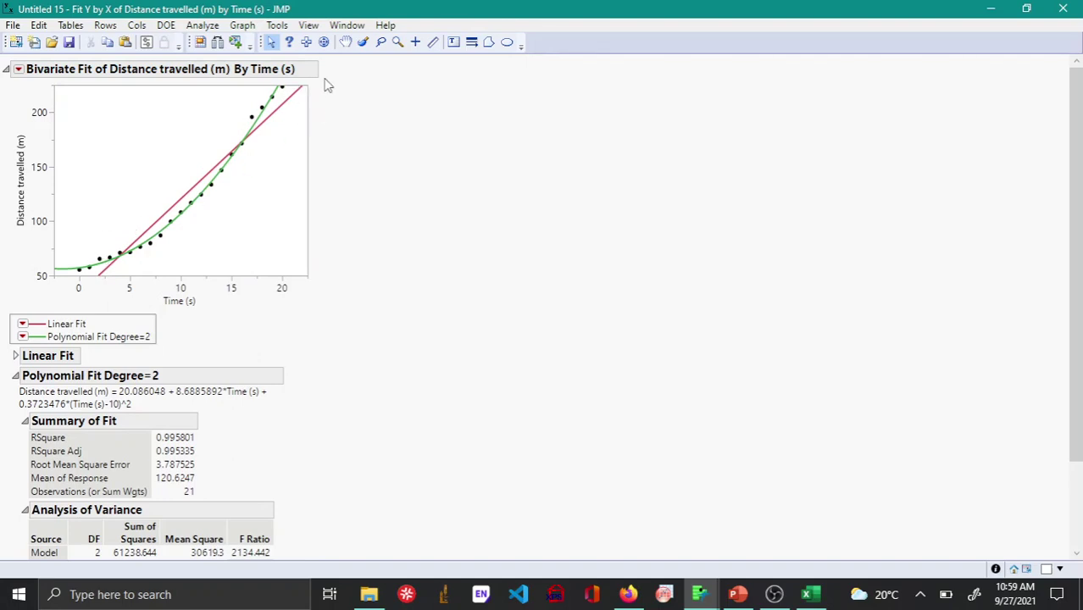
{"action": "scroll", "coordinate": [97, 271], "scroll_direction": "down", "scroll_amount": 3}
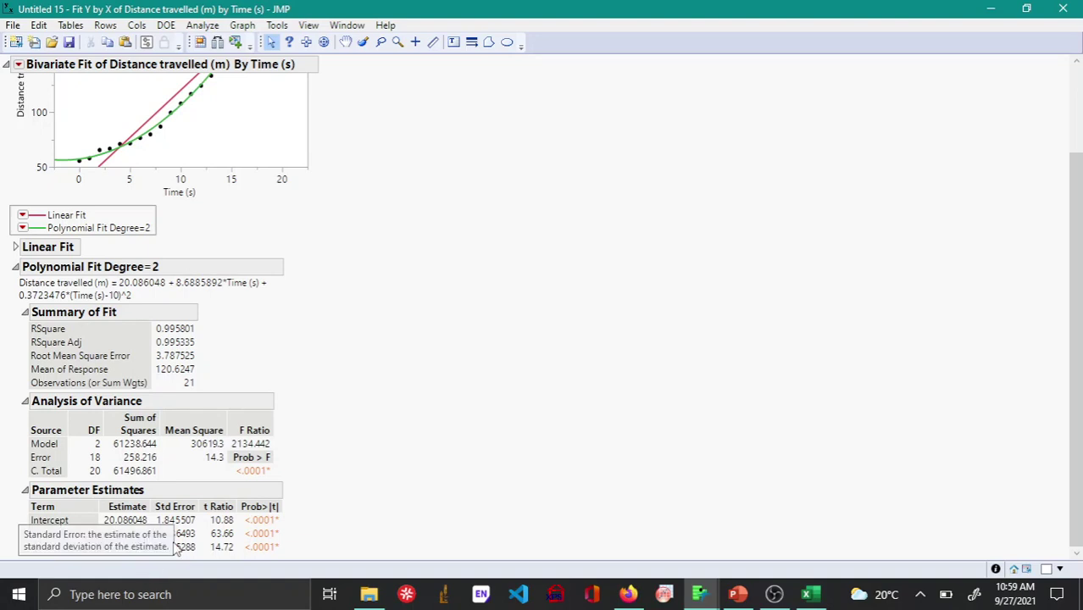
{"action": "scroll", "coordinate": [344, 408], "scroll_direction": "up", "scroll_amount": 3}
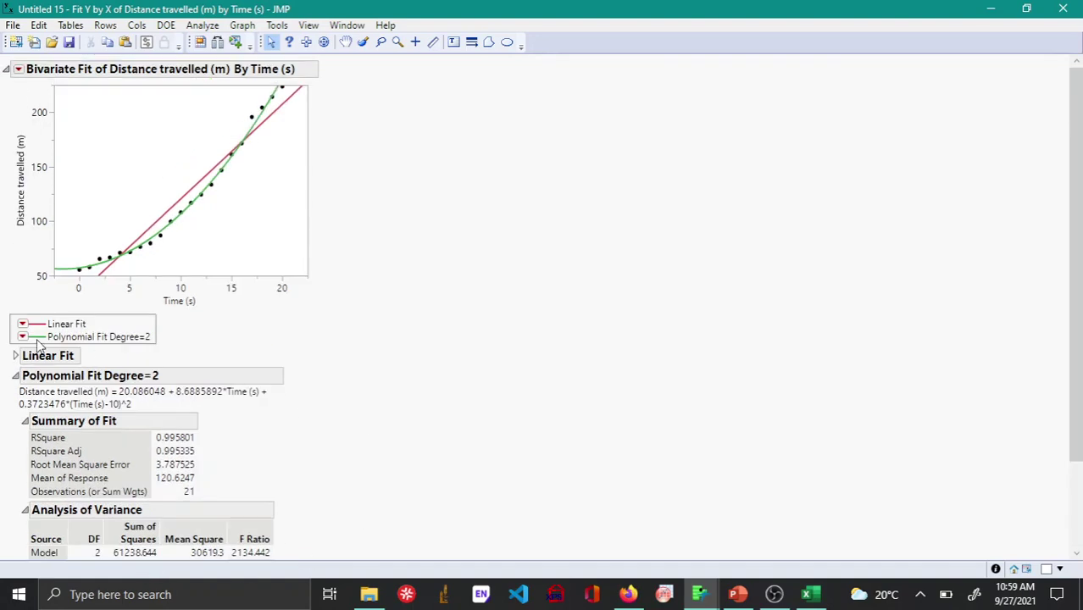
{"action": "scroll", "coordinate": [51, 339], "scroll_direction": "down", "scroll_amount": 3}
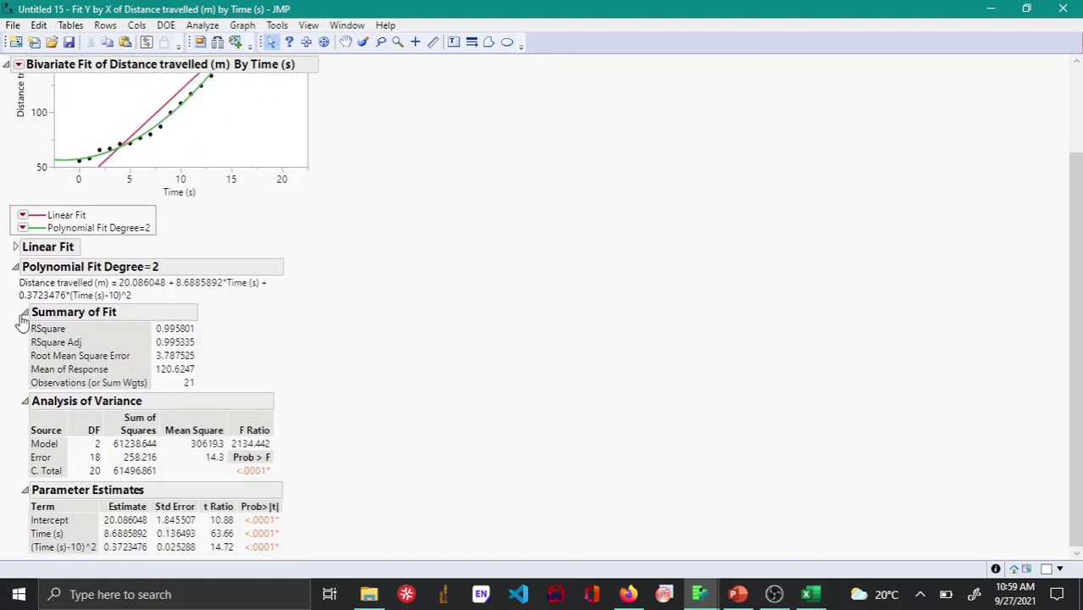
- Add Plot Residuals to the quadratic fit and scroll through the diagnostic plots
{"action": "left_click", "coordinate": [23, 229]}
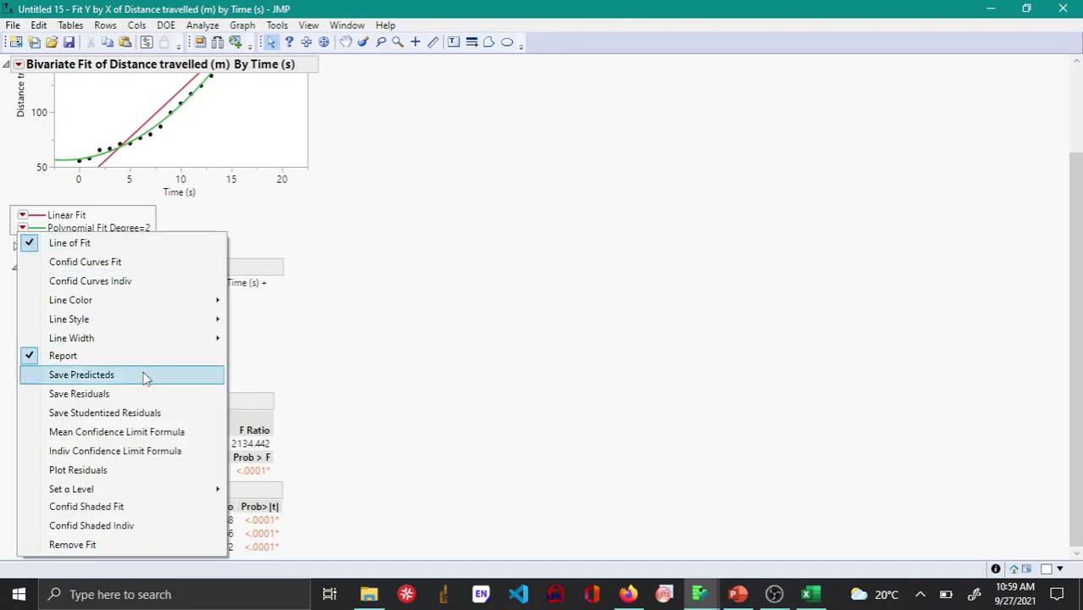
{"action": "left_click", "coordinate": [99, 474]}
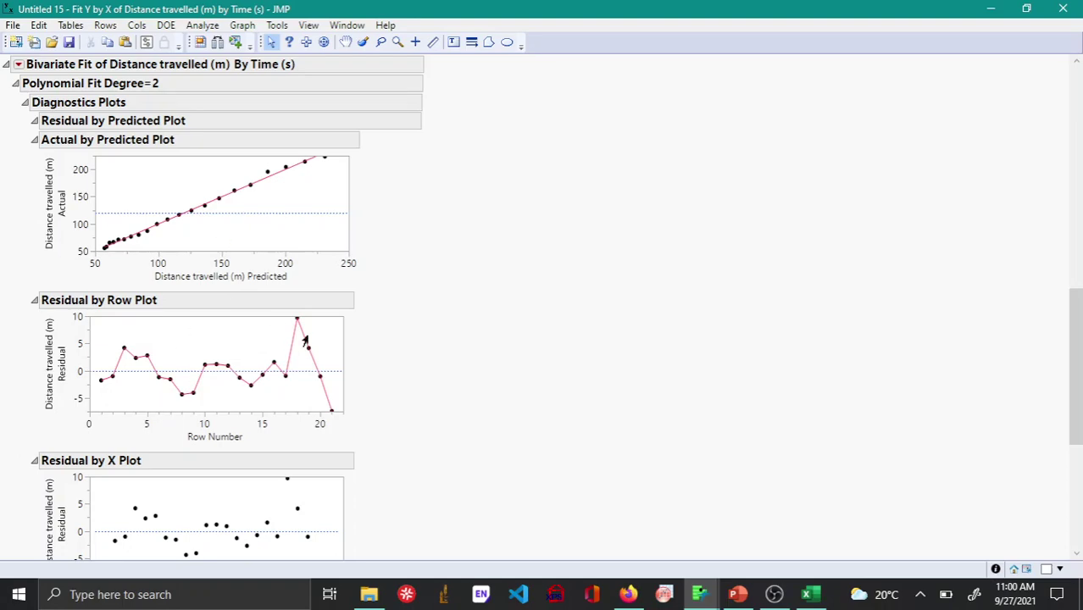
{"action": "scroll", "coordinate": [283, 348], "scroll_direction": "down", "scroll_amount": 3}
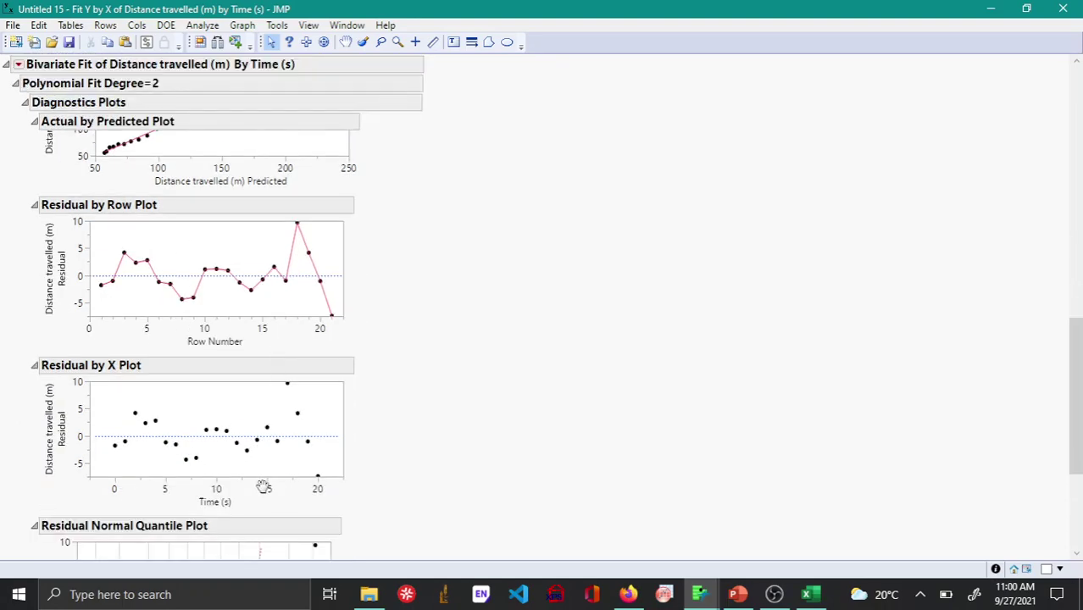
{"action": "scroll", "coordinate": [235, 312], "scroll_direction": "down", "scroll_amount": 6}
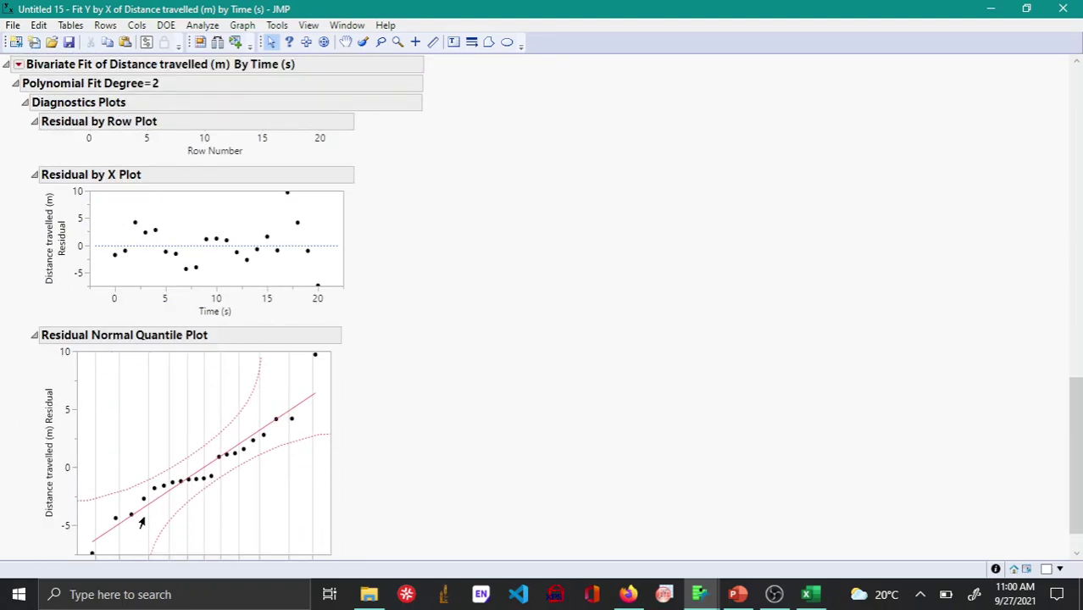
{"action": "scroll", "coordinate": [208, 326], "scroll_direction": "down", "scroll_amount": 1}
{"action": "scroll", "coordinate": [208, 334], "scroll_direction": "up", "scroll_amount": 12}
{"action": "scroll", "coordinate": [208, 334], "scroll_direction": "up", "scroll_amount": 2}
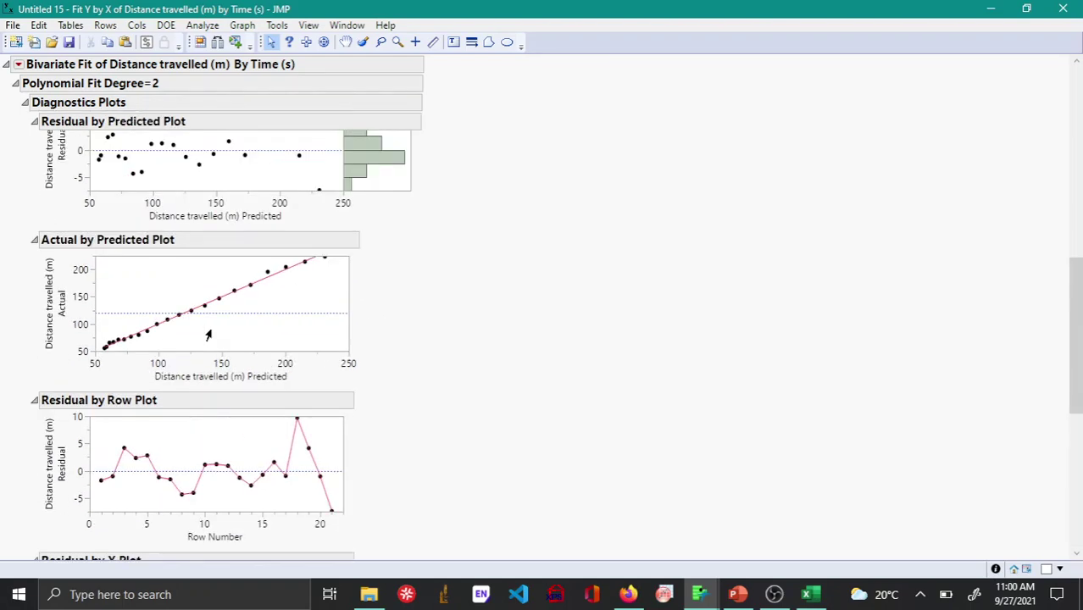
{"action": "scroll", "coordinate": [209, 330], "scroll_direction": "up", "scroll_amount": 8}
{"action": "scroll", "coordinate": [211, 329], "scroll_direction": "up", "scroll_amount": 1}
{"action": "scroll", "coordinate": [211, 329], "scroll_direction": "up", "scroll_amount": 4}
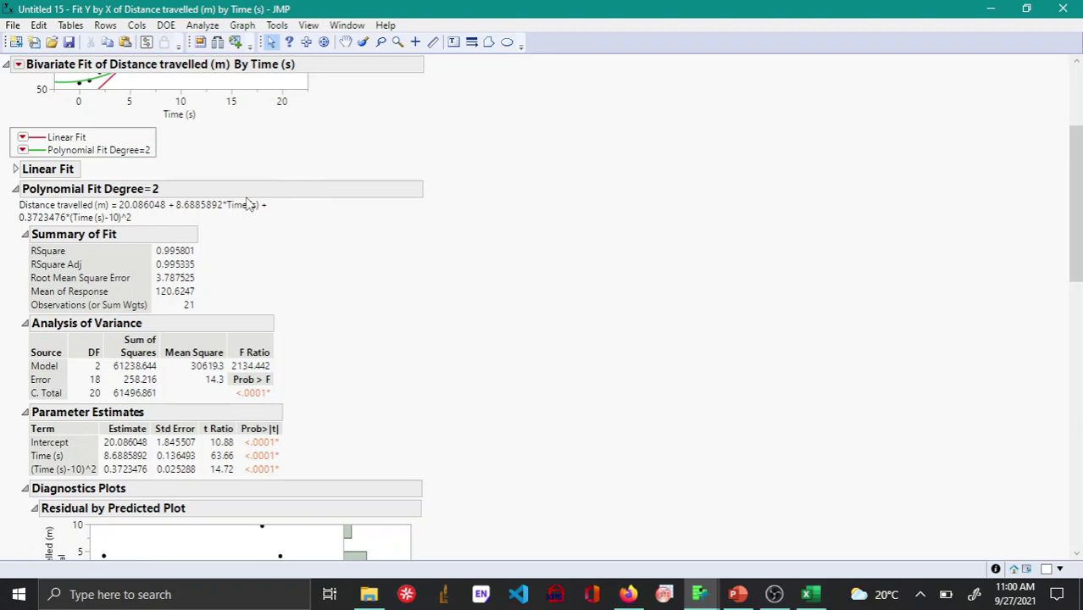
{"action": "scroll", "coordinate": [249, 204], "scroll_direction": "up", "scroll_amount": 2}
{"action": "scroll", "coordinate": [257, 234], "scroll_direction": "up", "scroll_amount": 2}
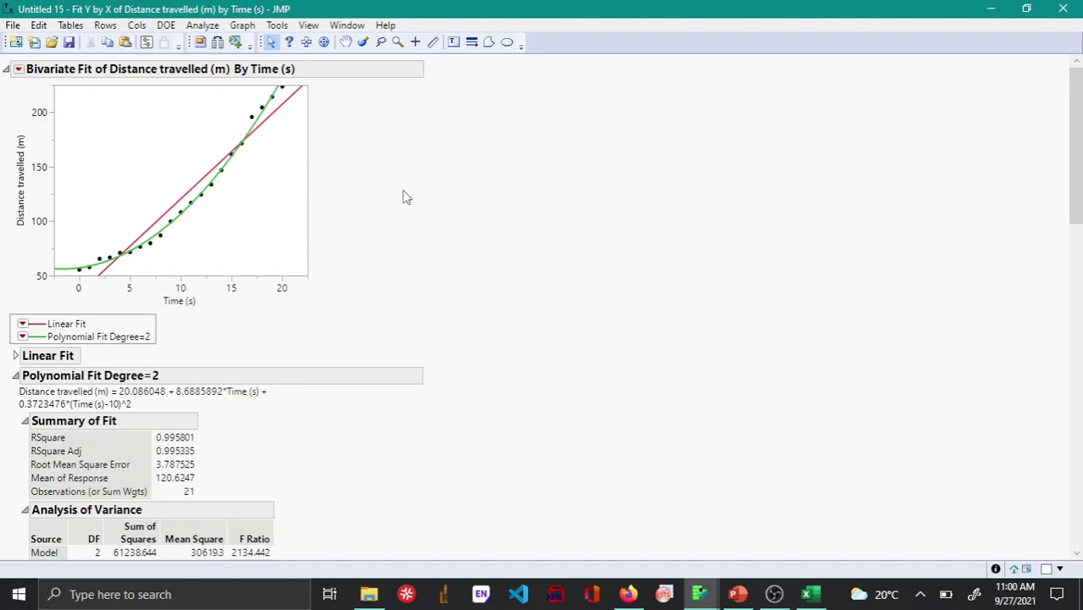
{"action": "scroll", "coordinate": [249, 265], "scroll_direction": "down", "scroll_amount": 5}
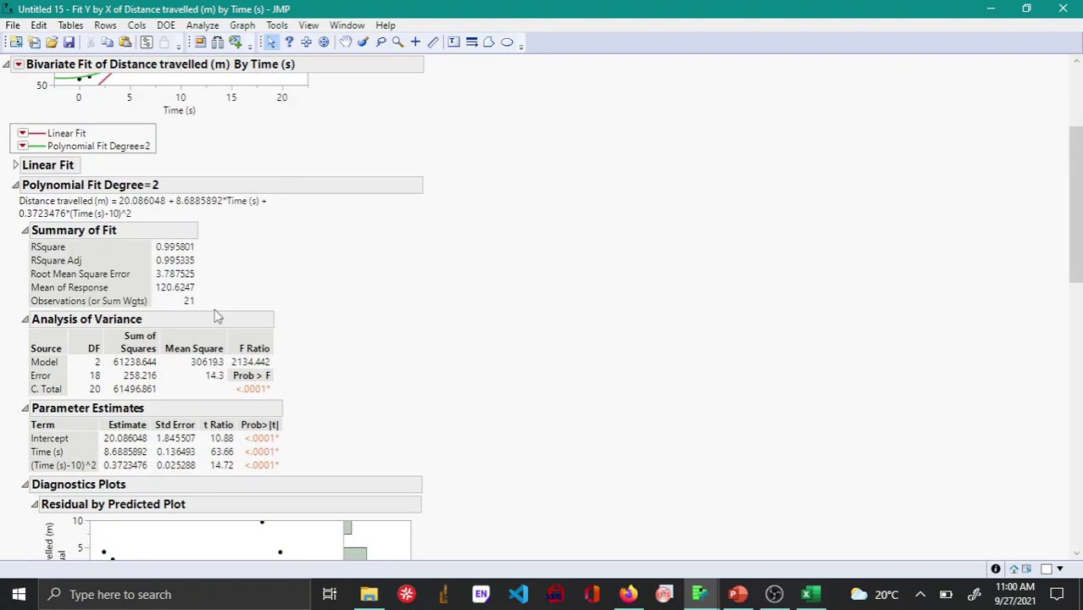
{"action": "scroll", "coordinate": [288, 370], "scroll_direction": "down", "scroll_amount": 4}
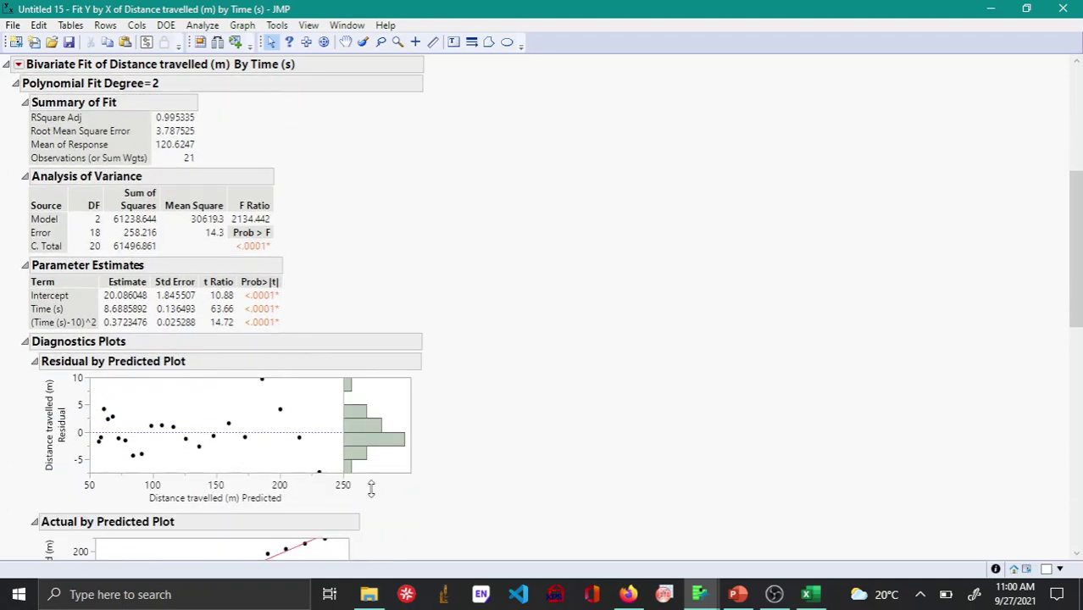
{"action": "scroll", "coordinate": [394, 330], "scroll_direction": "up", "scroll_amount": 6}
{"action": "scroll", "coordinate": [290, 151], "scroll_direction": "up", "scroll_amount": 2}
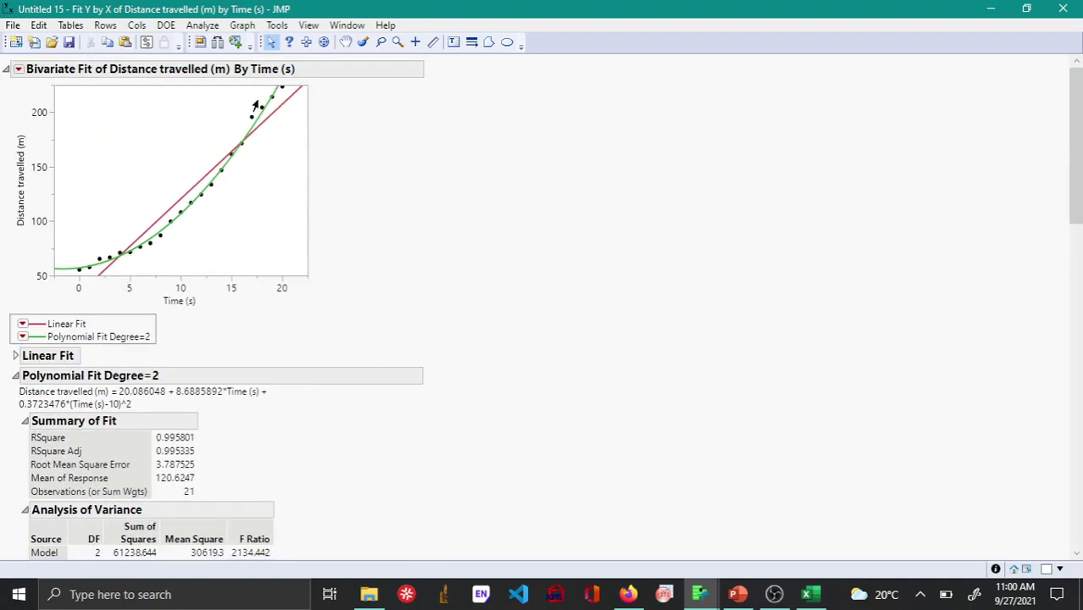